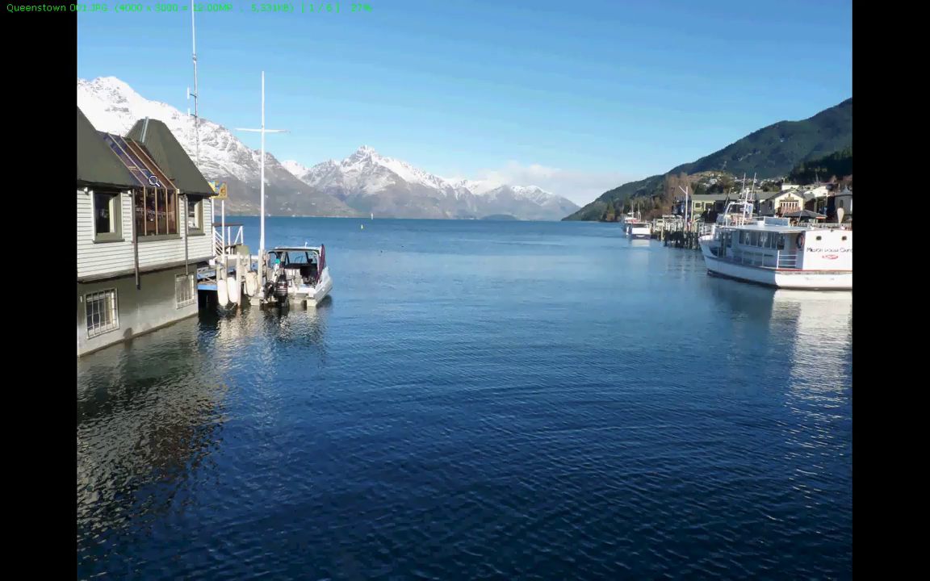
# Reveal the image tools toolbar over the full-screen Queenstown 001.JPG photo.
pyautogui.moveTo(3, 179)
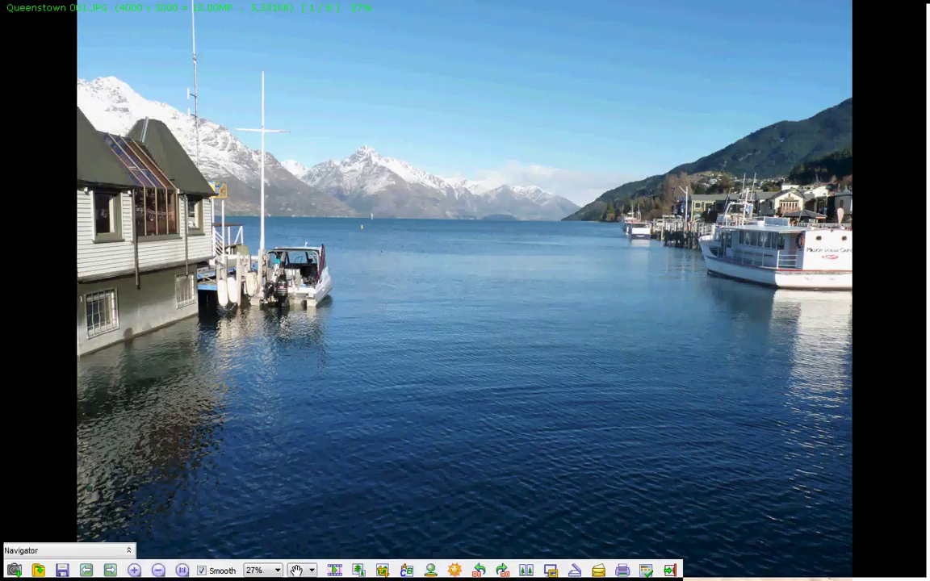
# Return to the browser and preview Queenstown 002, 003, 004, then 001.
pyautogui.press('Escape')
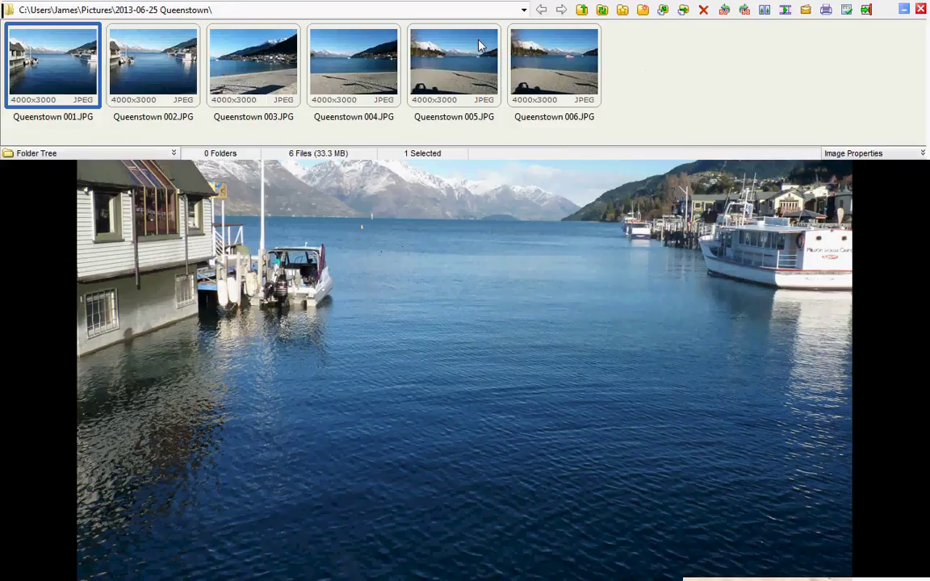
pyautogui.click(147, 50)
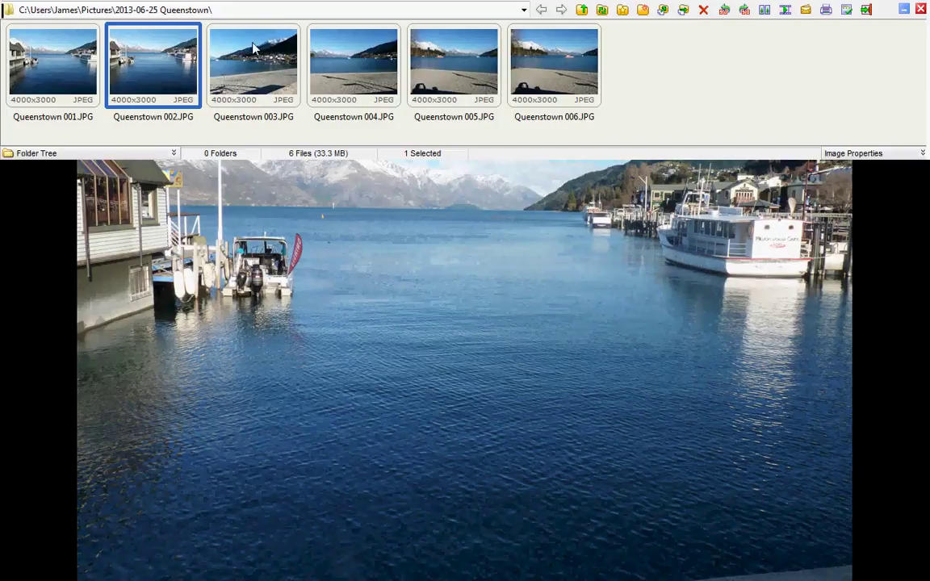
pyautogui.click(240, 49)
pyautogui.click(351, 64)
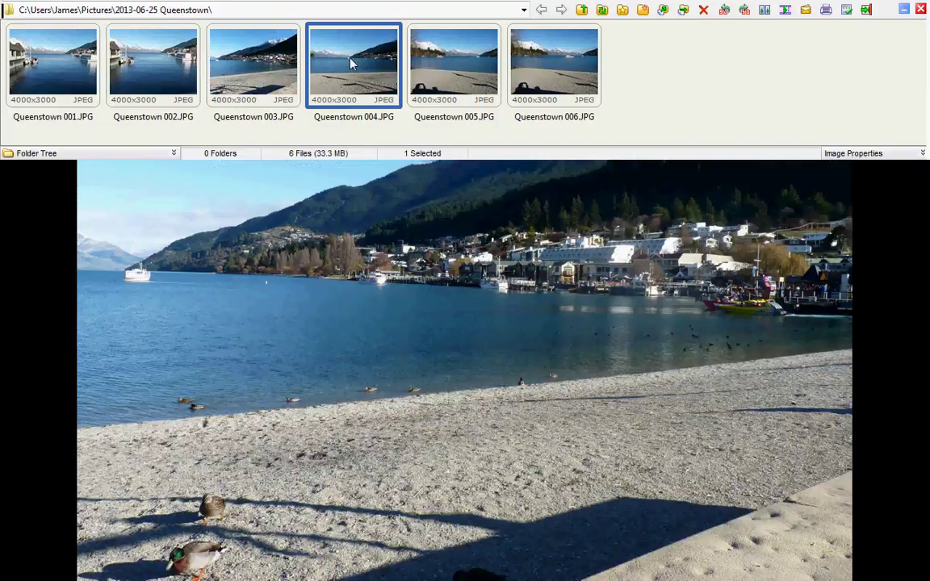
pyautogui.click(66, 63)
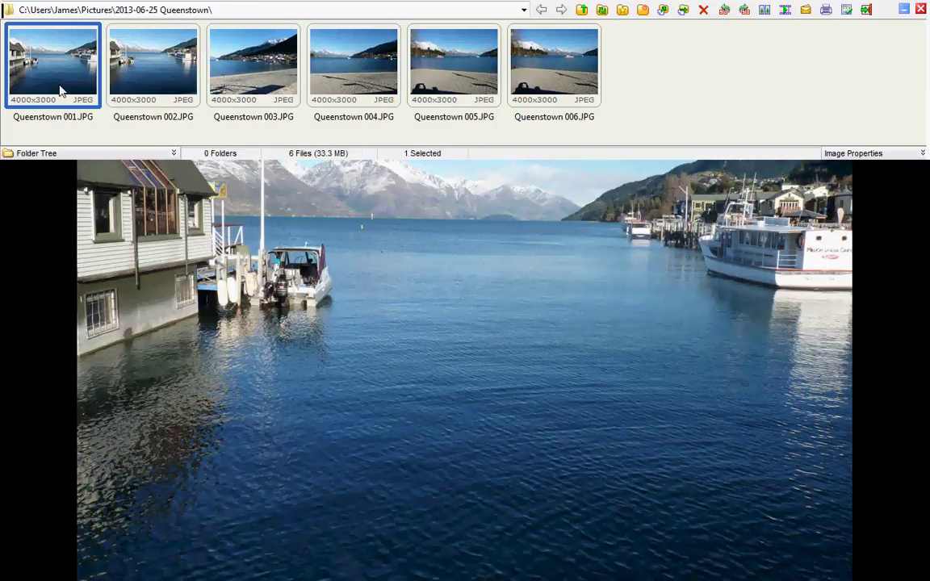
# Open Queenstown 001.JPG full screen and step next, previous, then next through the photos.
pyautogui.doubleClick(66, 60)
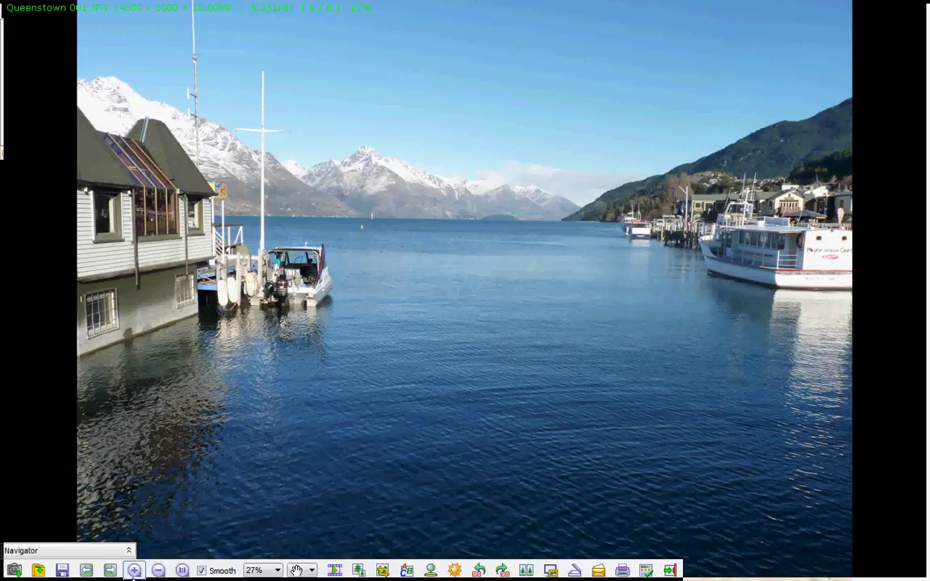
pyautogui.click(112, 571)
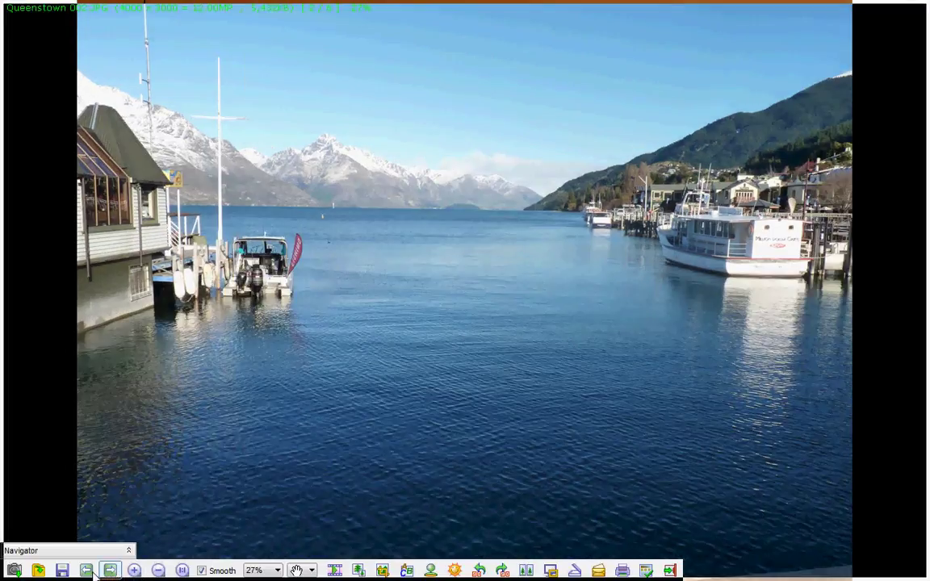
pyautogui.click(87, 571)
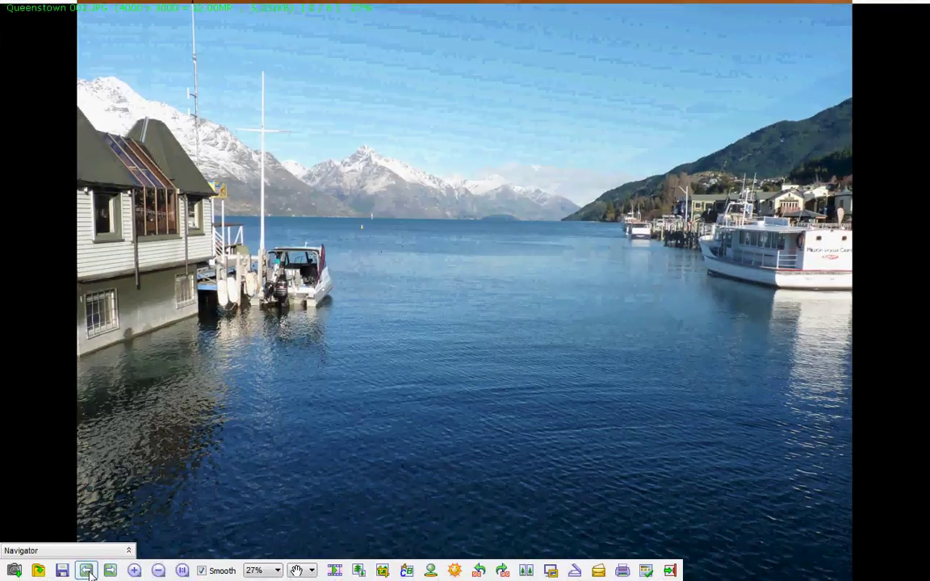
pyautogui.click(111, 571)
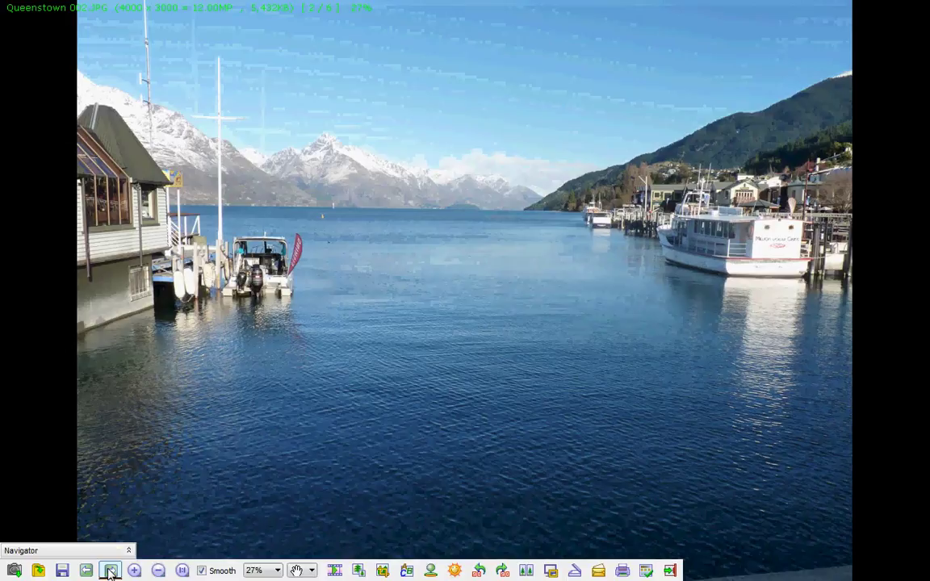
# Advance one more photo, then select Queenstown 001.JPG and add 002.JPG to the selection.
pyautogui.click(111, 571)
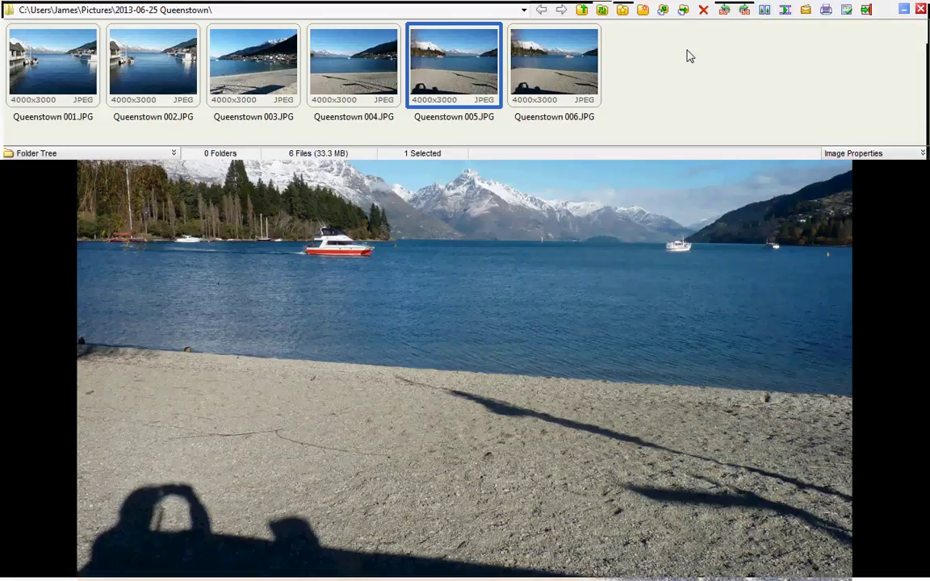
pyautogui.click(89, 71)
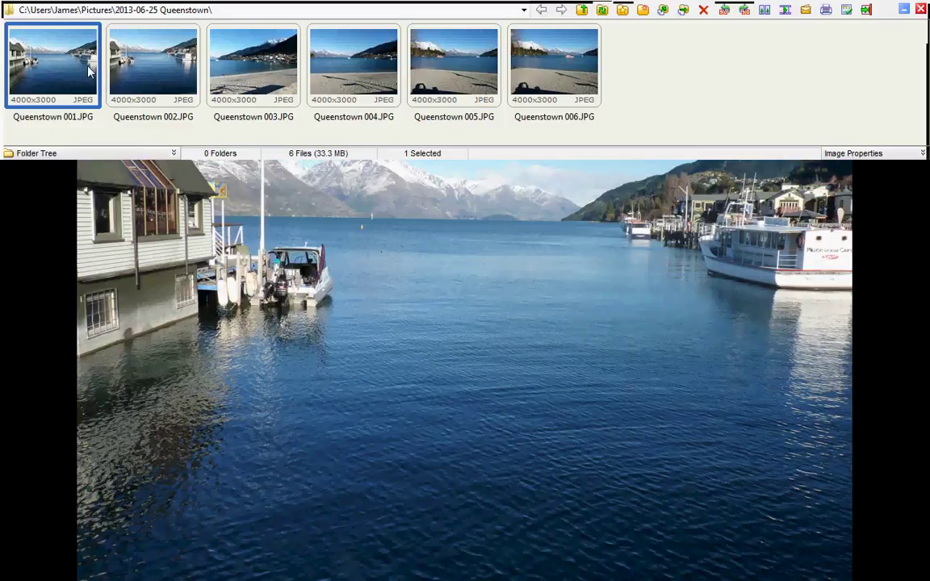
pyautogui.keyDown('ctrl'); pyautogui.click(160, 60); pyautogui.keyUp('ctrl')
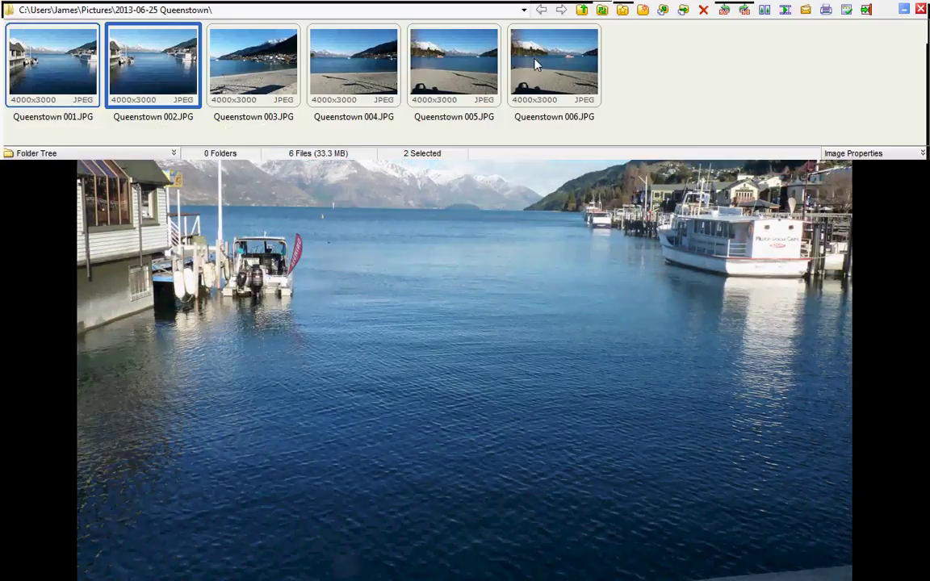
pyautogui.click(763, 12)
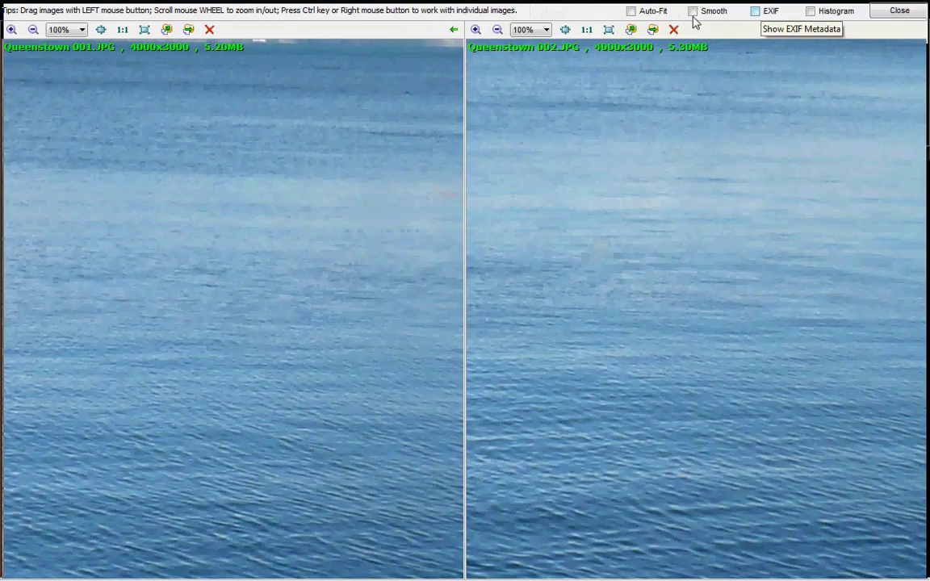
pyautogui.click(547, 30)
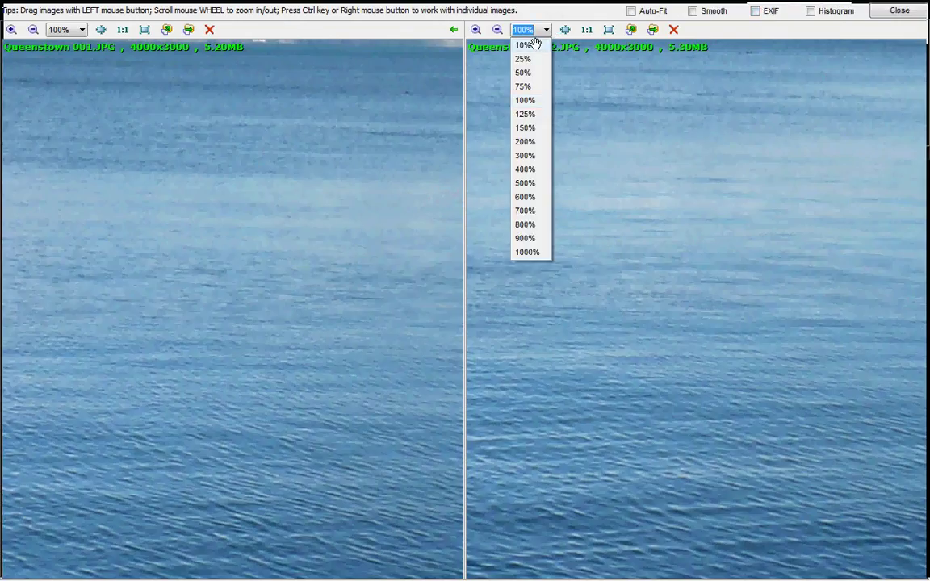
pyautogui.click(535, 44)
pyautogui.click(475, 29)
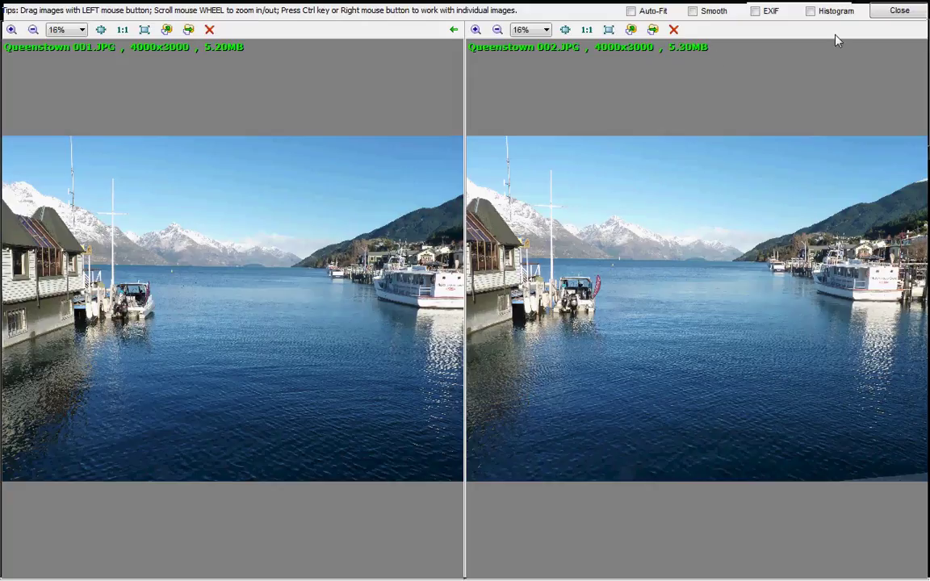
pyautogui.click(897, 12)
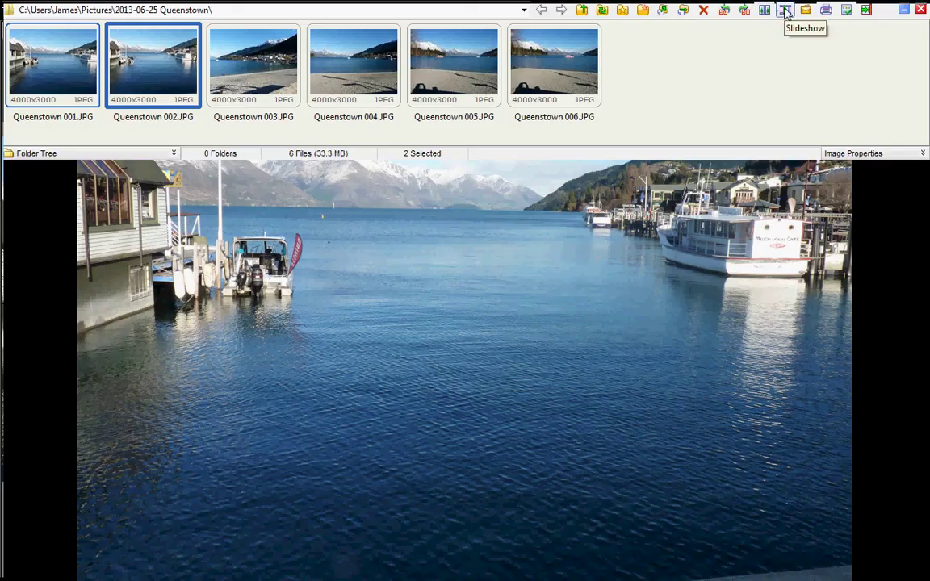
# Open slide show settings, toggle background music on and off, and close without playing.
pyautogui.click(785, 10)
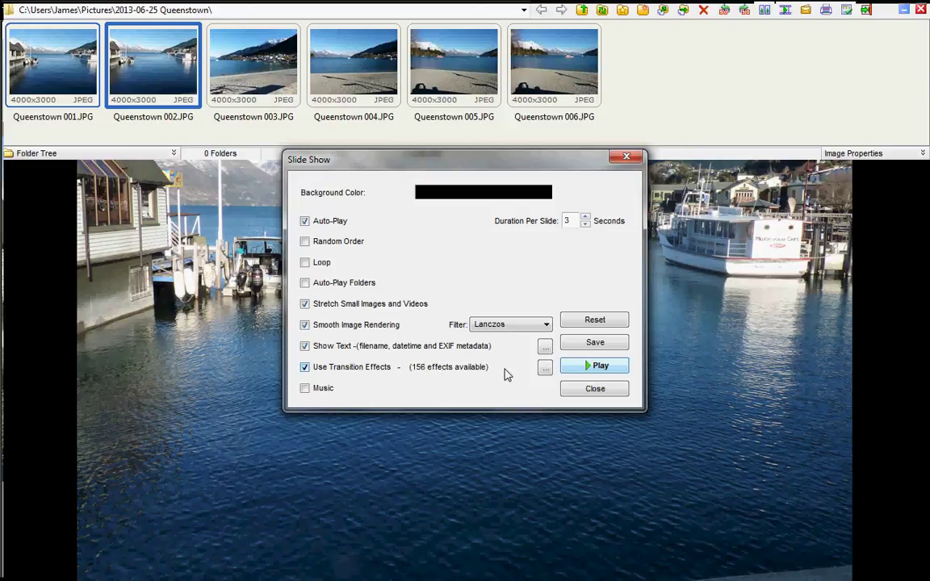
pyautogui.click(305, 390)
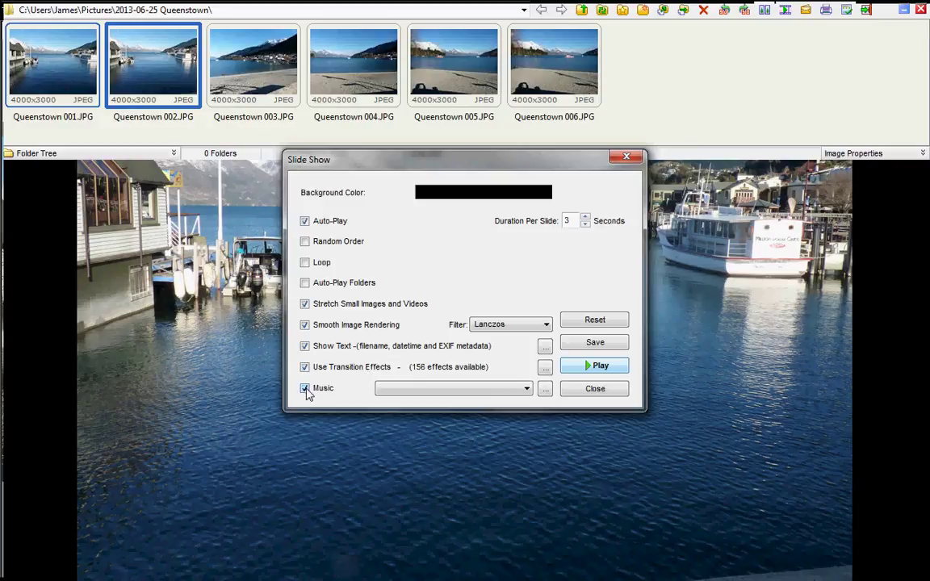
pyautogui.click(305, 389)
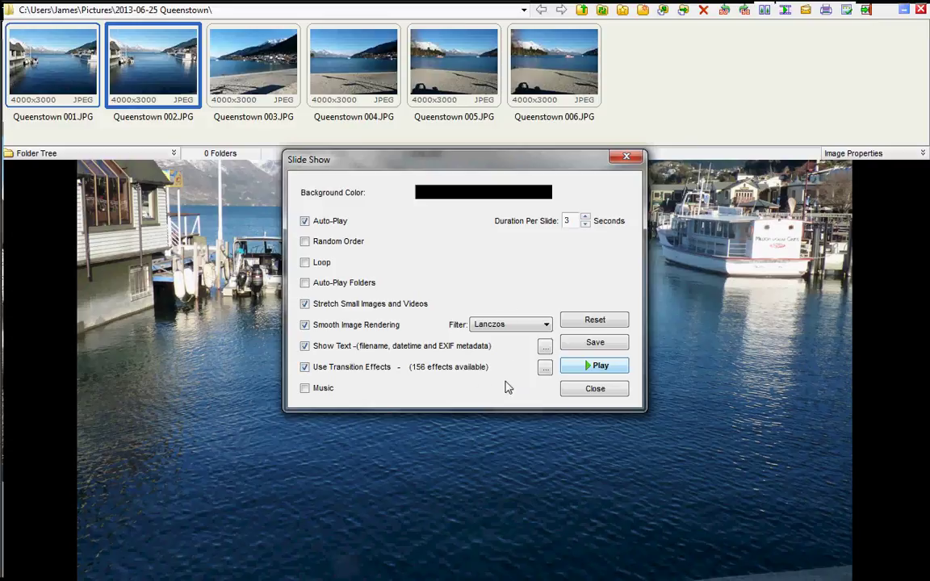
pyautogui.click(627, 157)
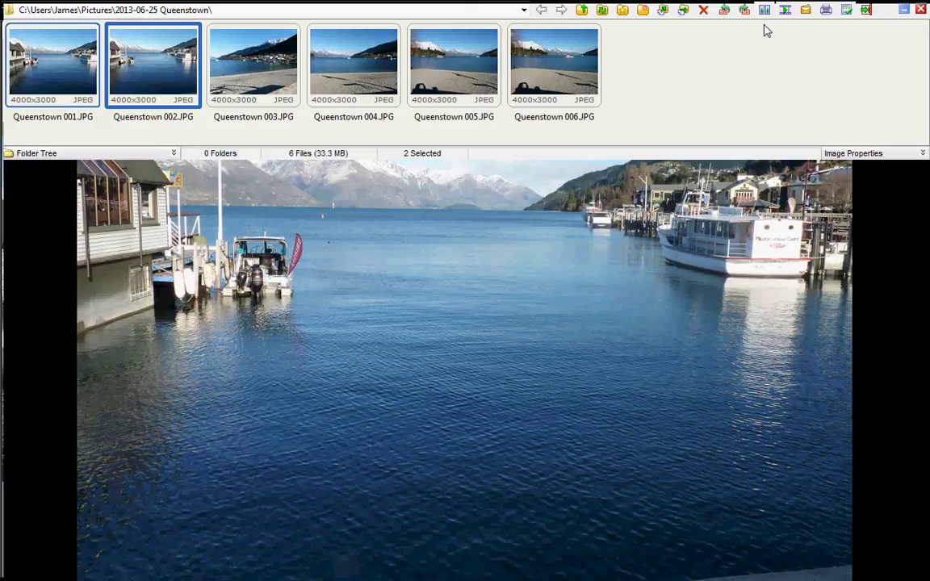
# Set up emailing the two selected Queenstown photos at the 640 x 480 standard size.
pyautogui.click(806, 10)
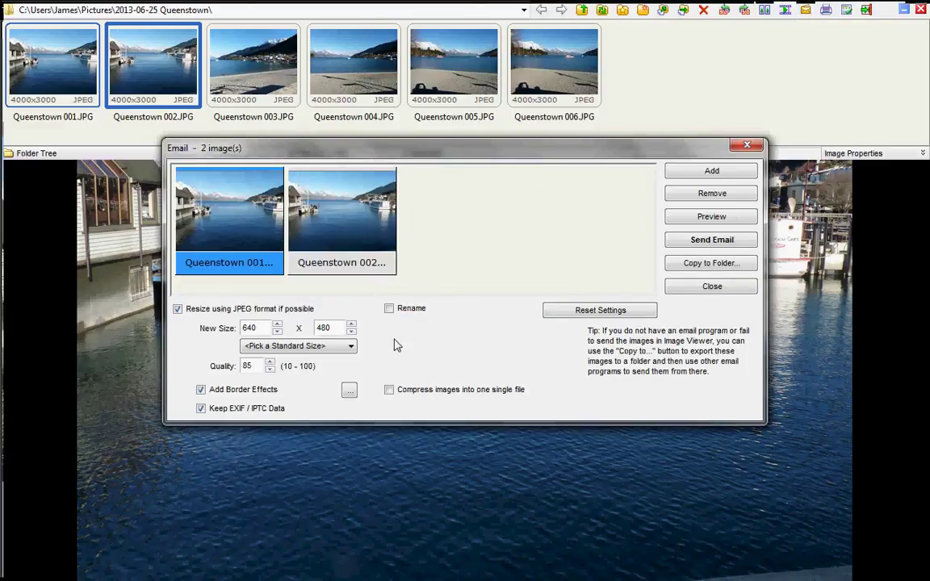
pyautogui.click(352, 348)
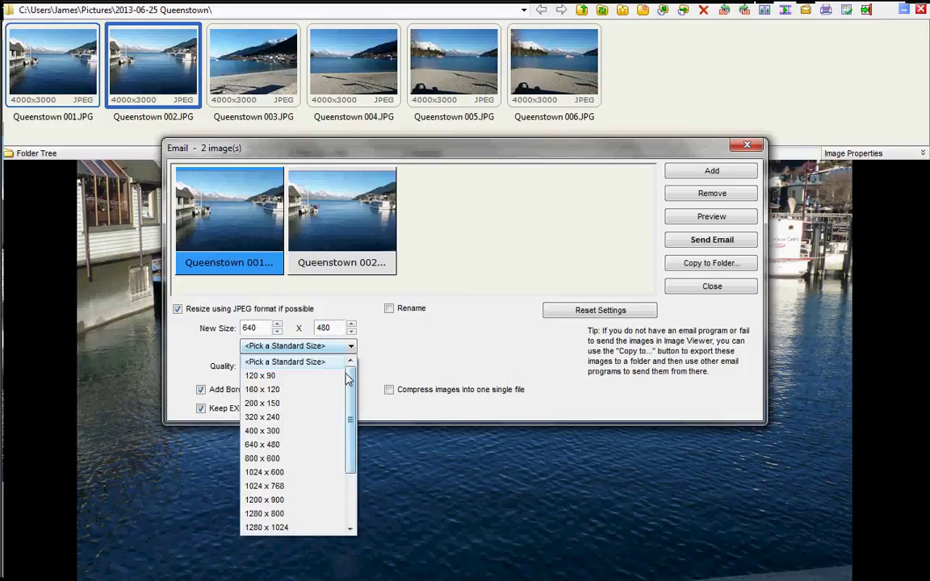
pyautogui.moveTo(350, 394); pyautogui.dragTo(355, 359)
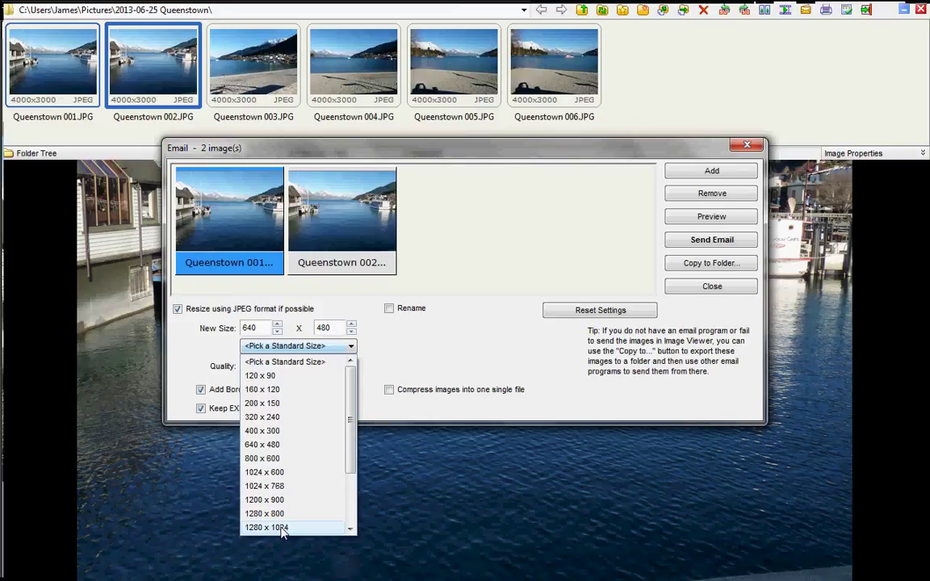
pyautogui.click(271, 446)
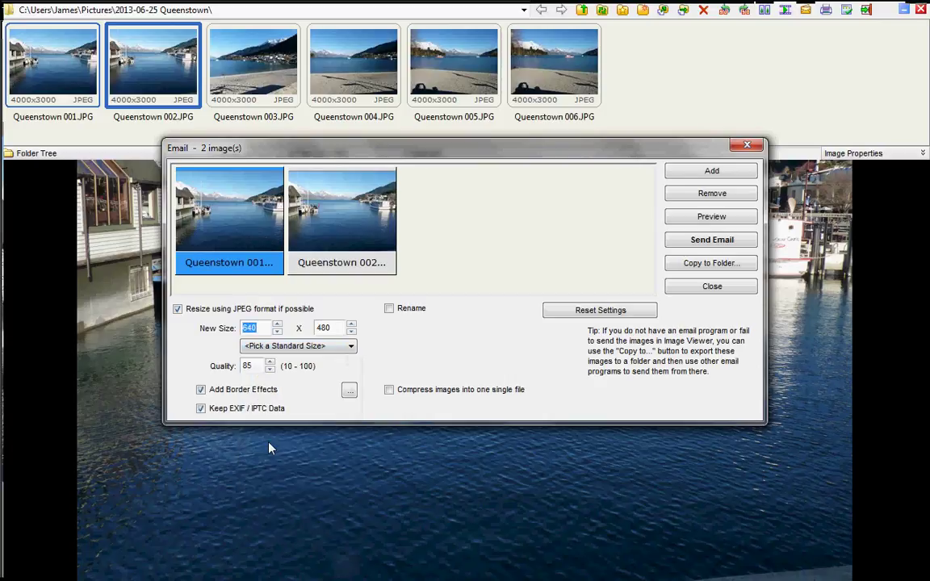
pyautogui.click(569, 230)
# Cancel the email, view Queenstown 002.JPG full screen, check its histogram, then its EXIF details.
pyautogui.click(749, 146)
pyautogui.doubleClick(892, 203)
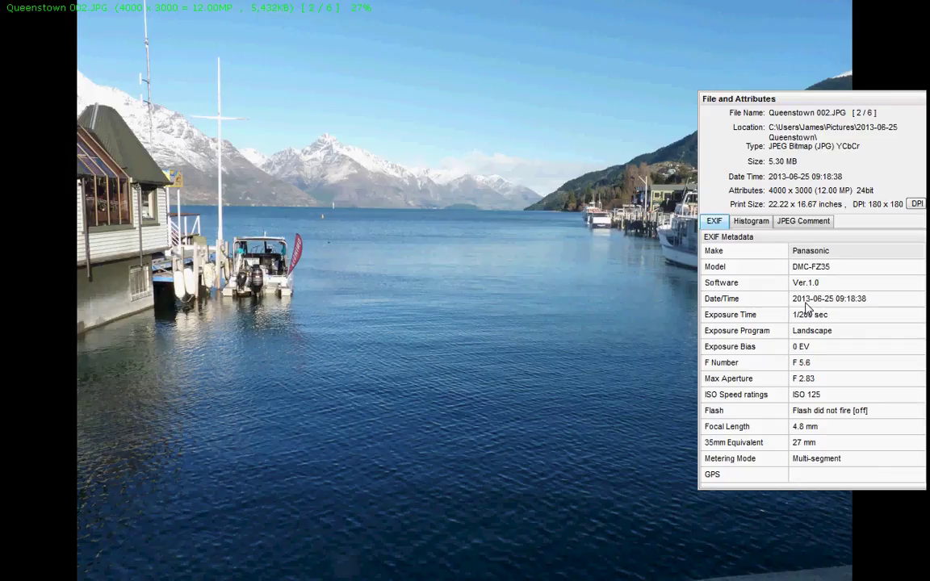
pyautogui.click(752, 223)
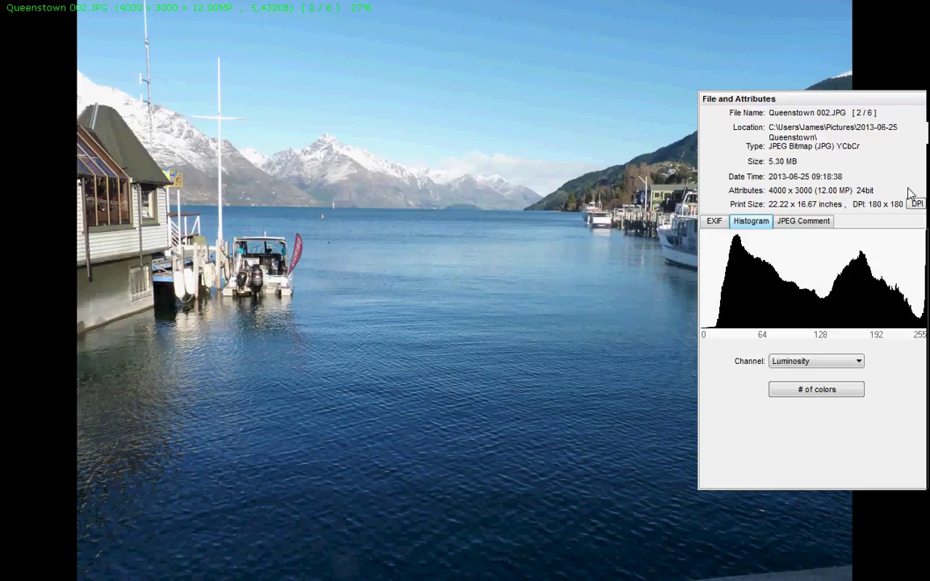
pyautogui.click(714, 223)
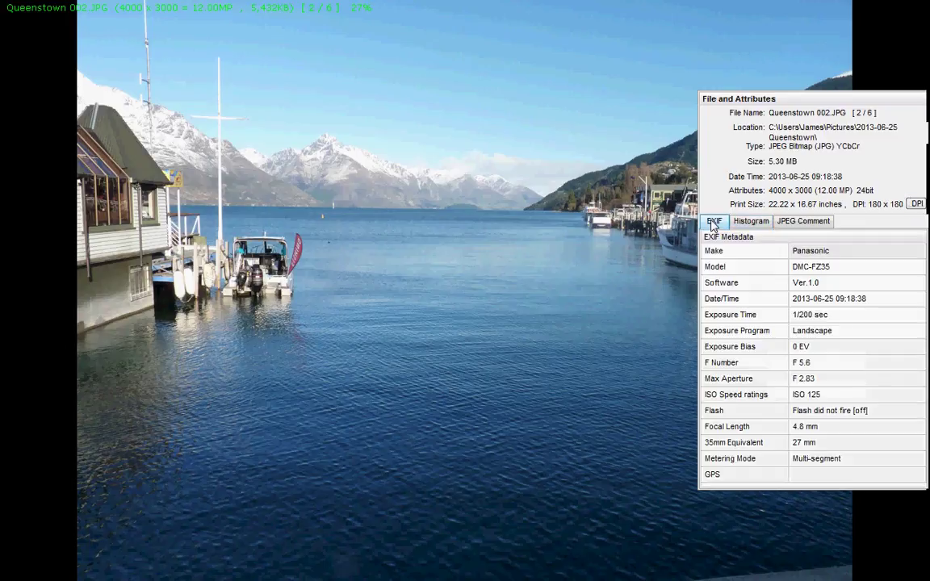
# Bring up the image context menu on the full-screen photo to reach Colors > Adjust Lighting.
pyautogui.moveTo(3, 249)
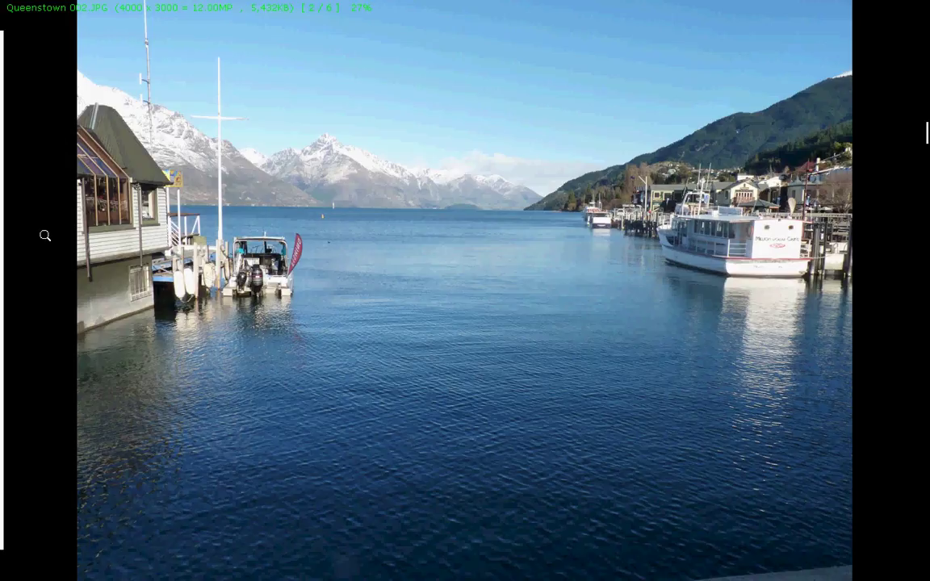
pyautogui.rightClick(6, 242)
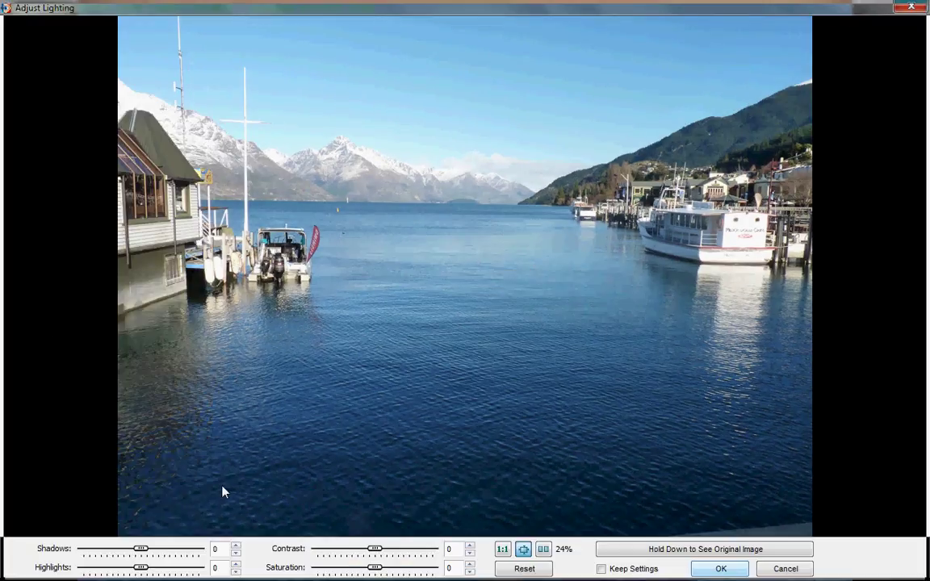
# Raise contrast to 30 and fine-tune highlights down to -33 with the slider and spin arrows.
pyautogui.moveTo(371, 549); pyautogui.dragTo(392, 551)
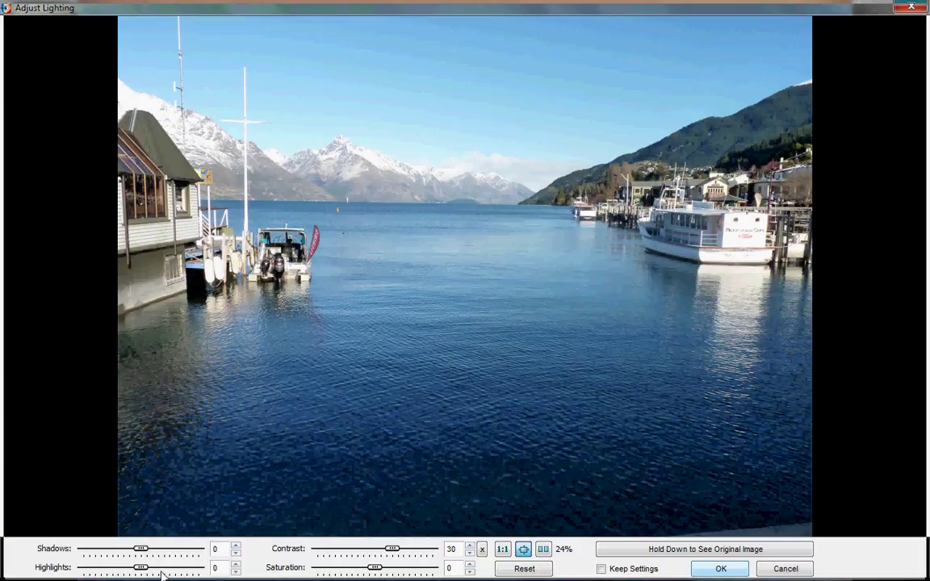
pyautogui.moveTo(140, 568); pyautogui.dragTo(117, 573)
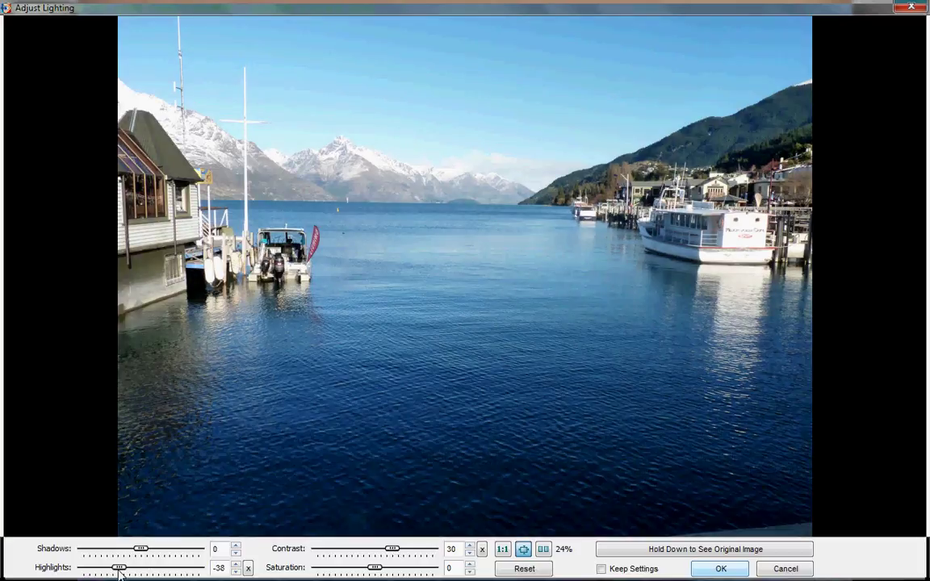
pyautogui.click(235, 573)
pyautogui.click(235, 573)
pyautogui.click(236, 572)
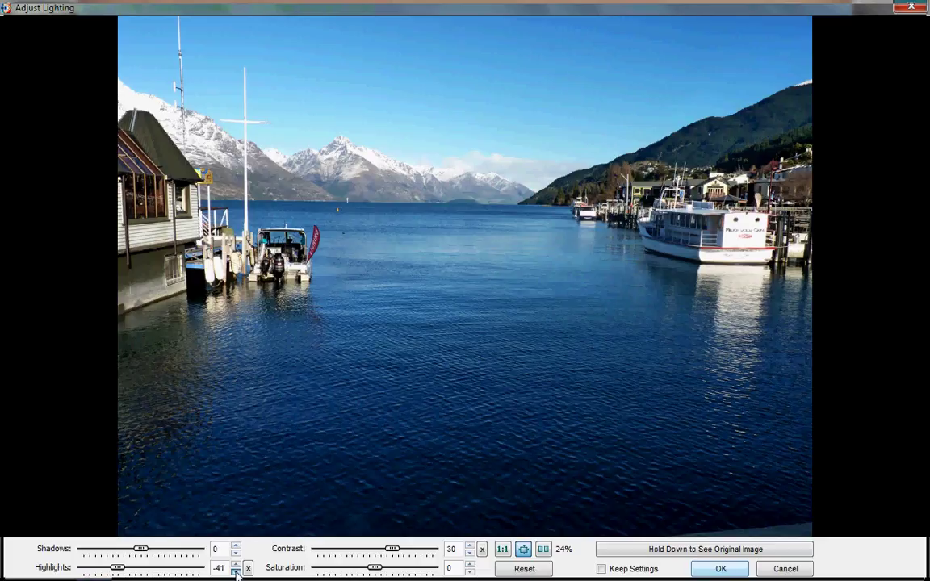
pyautogui.click(236, 572)
pyautogui.click(236, 564)
pyautogui.click(235, 564)
pyautogui.click(236, 564)
pyautogui.click(236, 565)
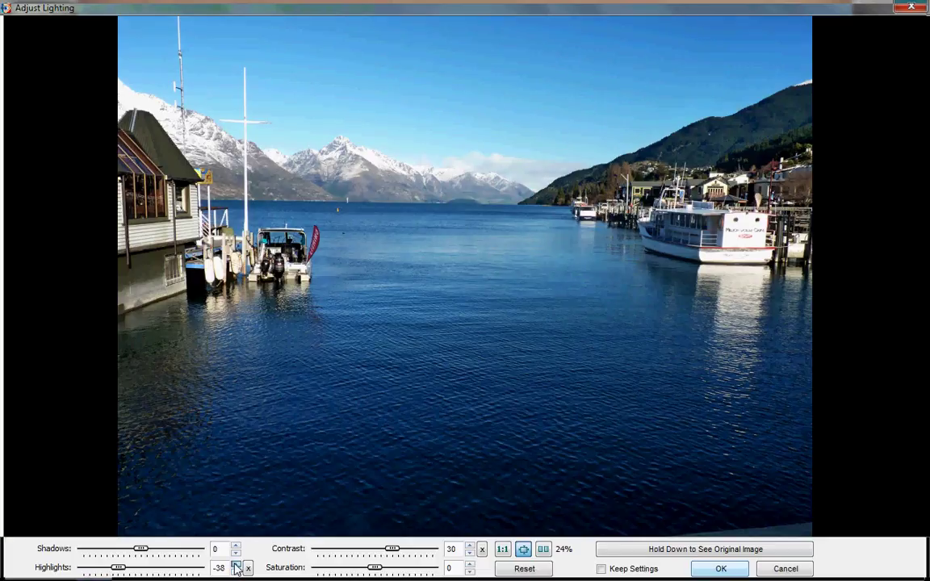
pyautogui.click(236, 564)
pyautogui.click(235, 565)
pyautogui.click(235, 565)
pyautogui.click(236, 565)
pyautogui.click(236, 564)
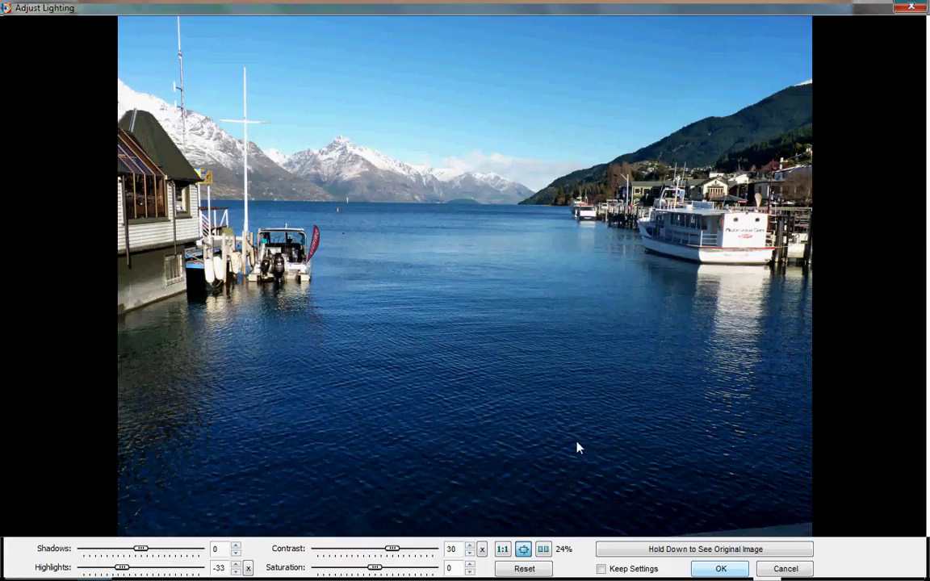
pyautogui.click(670, 549)
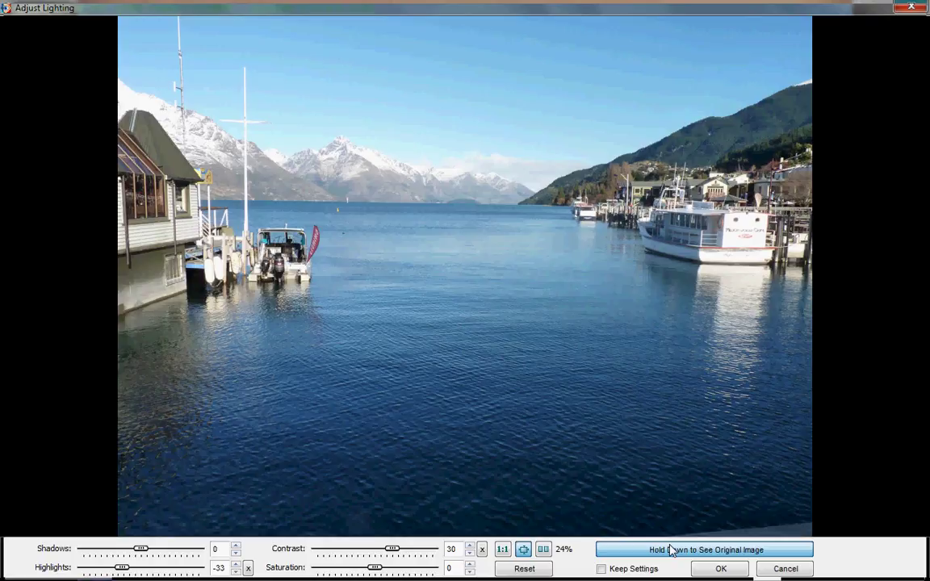
pyautogui.moveTo(670, 550); pyautogui.dragTo(670, 549)
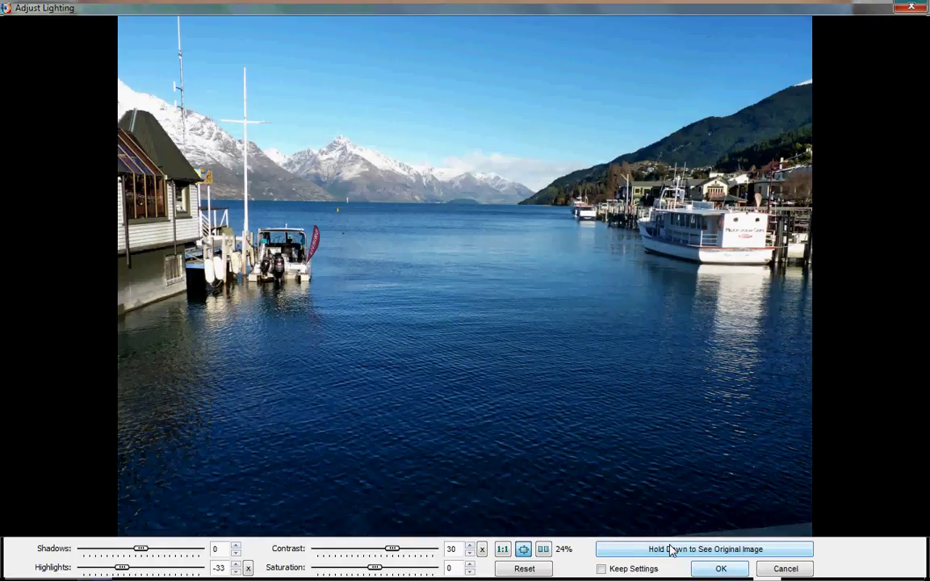
pyautogui.click(671, 550)
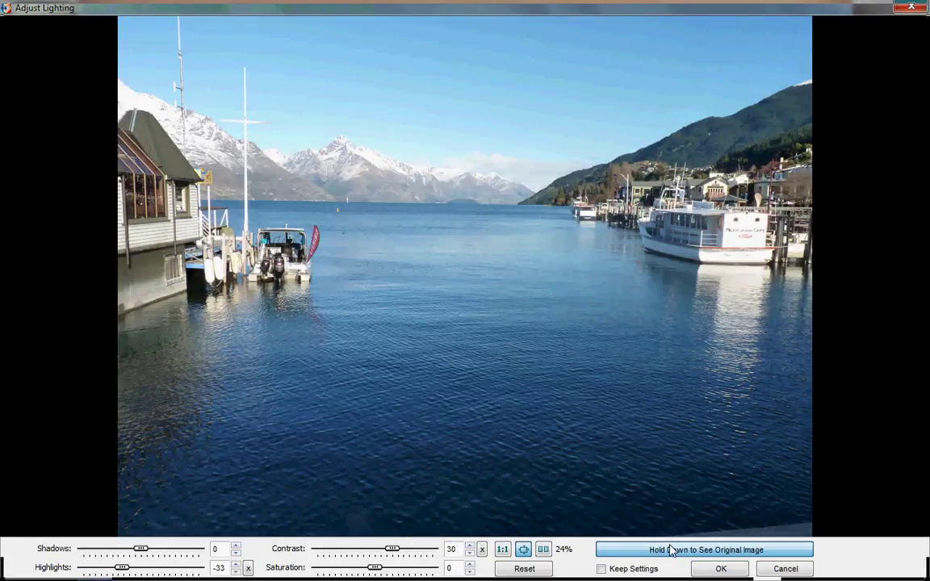
pyautogui.moveTo(670, 549); pyautogui.dragTo(670, 549)
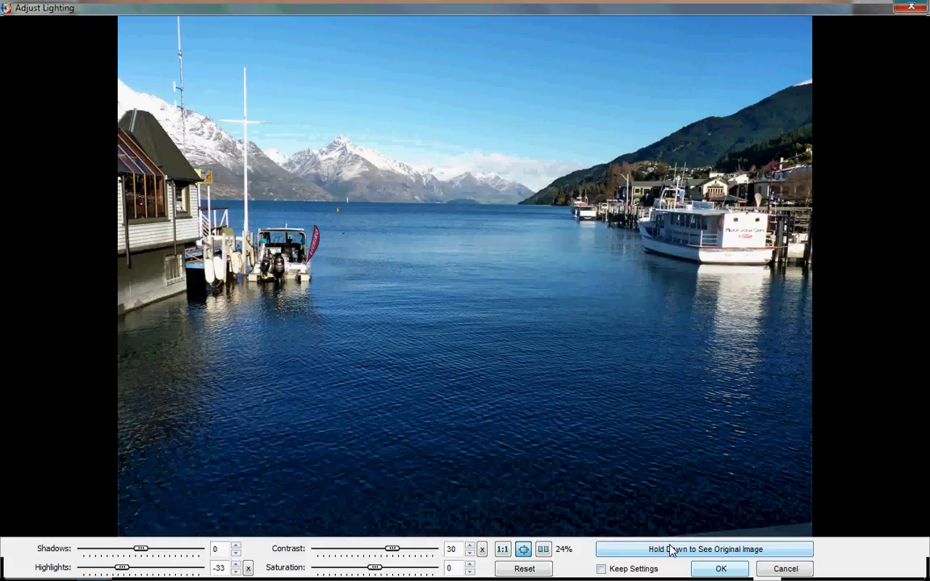